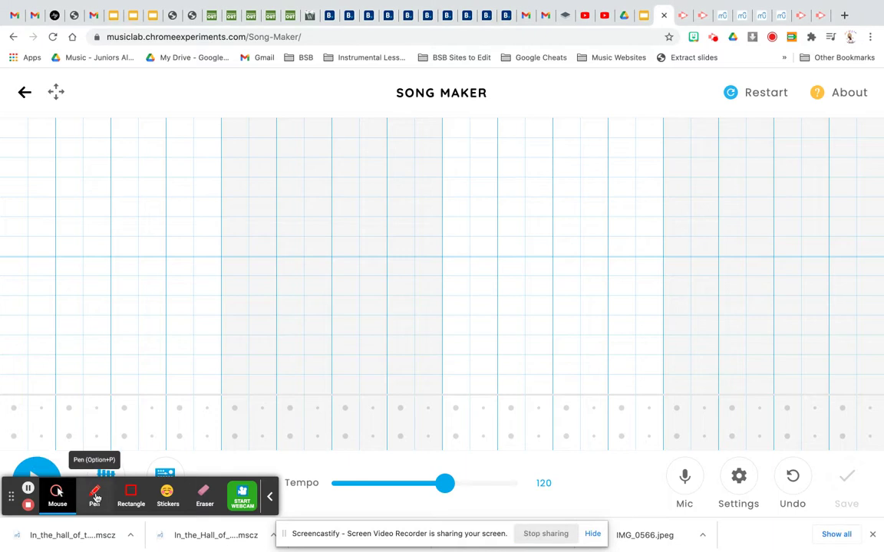
# Switch the song to a Chromatic scale starting on middle D, spanning 3 octaves
pyautogui.click(58, 494)
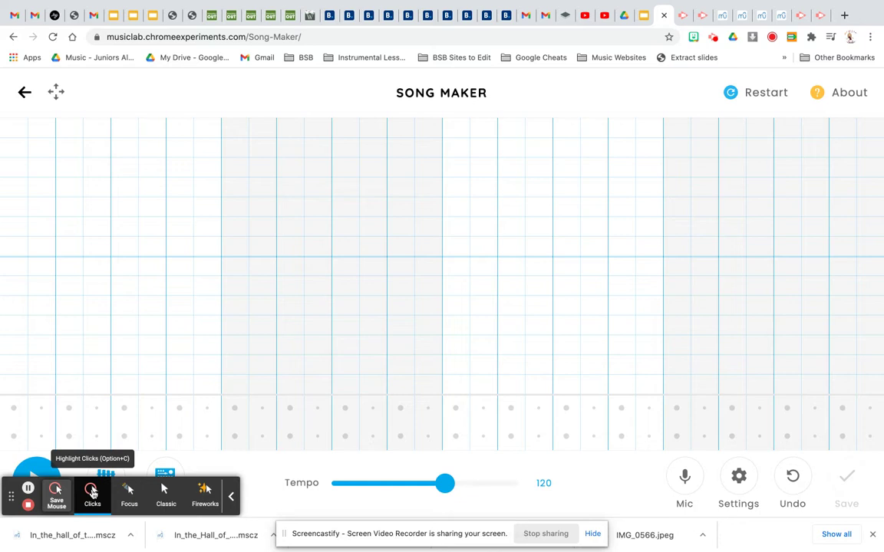
pyautogui.click(128, 495)
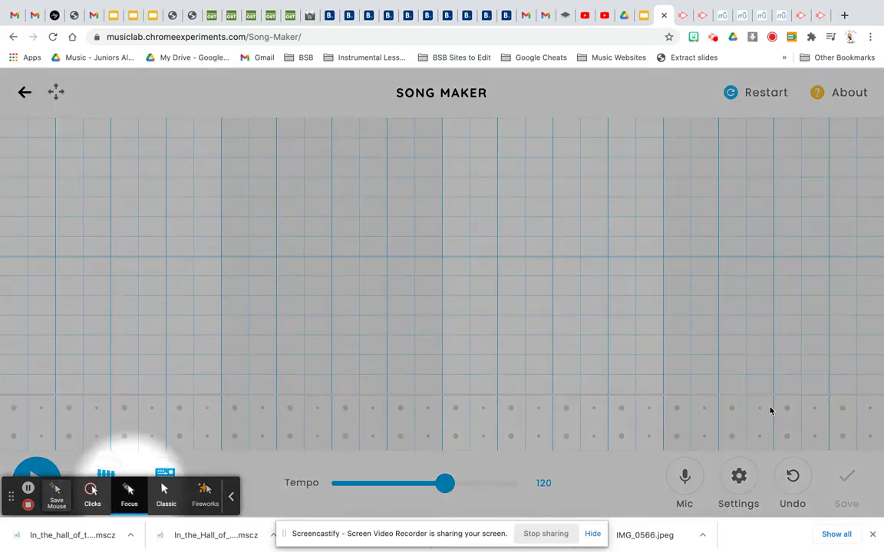
pyautogui.click(739, 478)
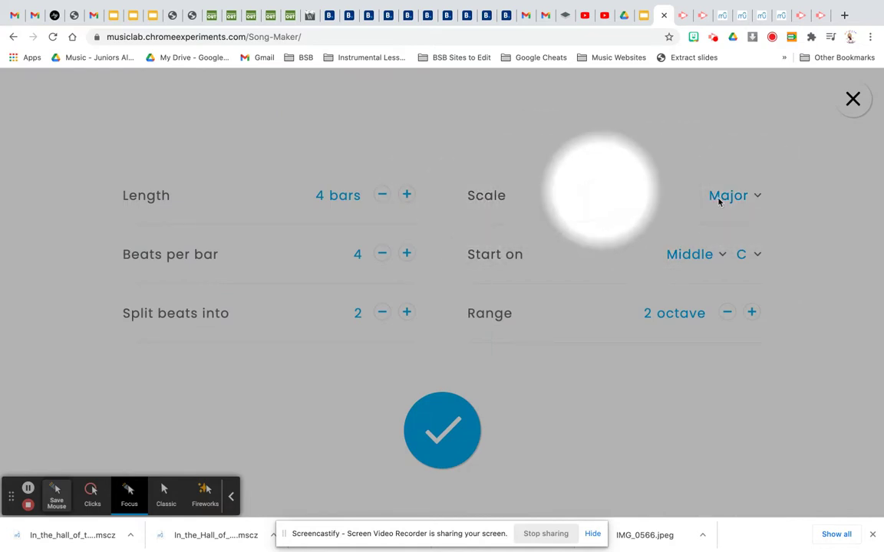
pyautogui.click(756, 196)
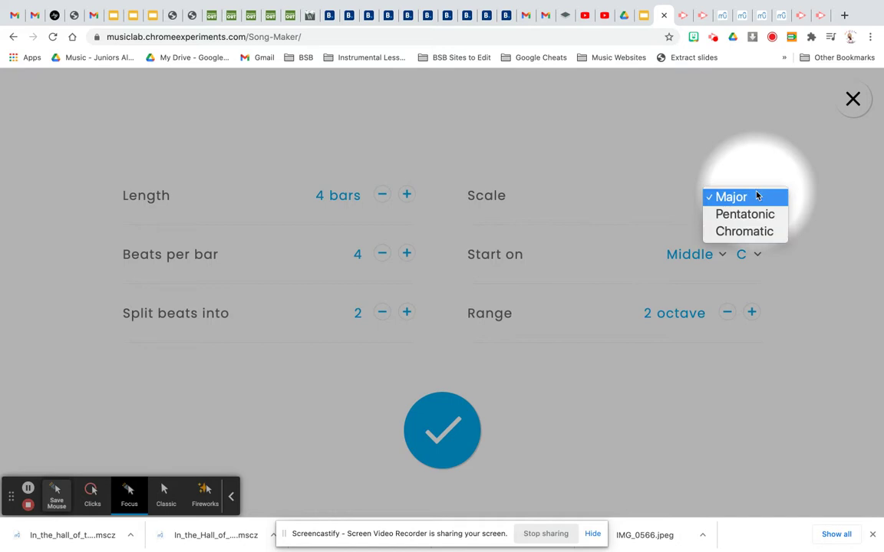
pyautogui.click(755, 232)
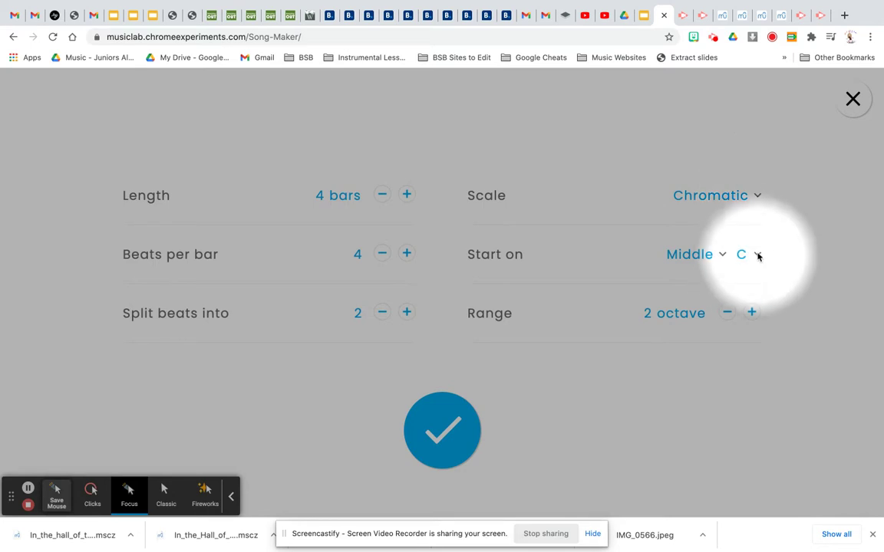
pyautogui.click(756, 255)
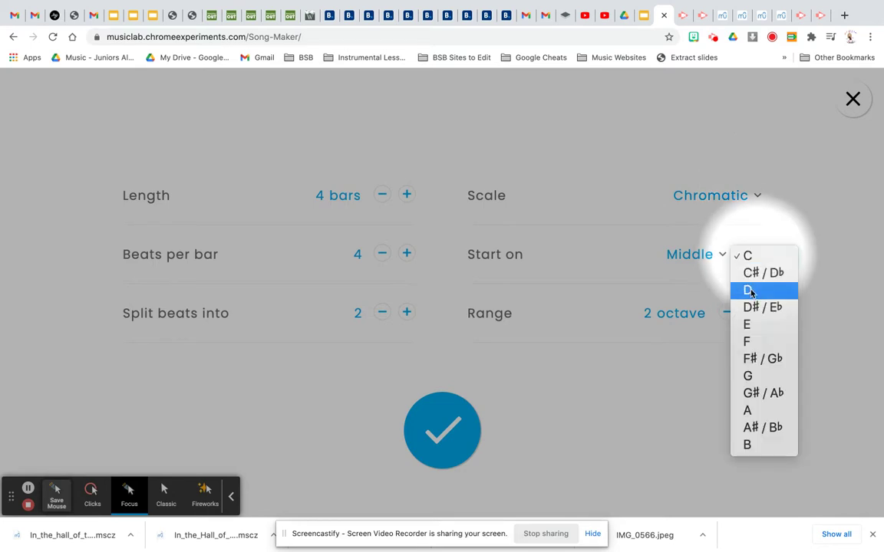
pyautogui.click(750, 292)
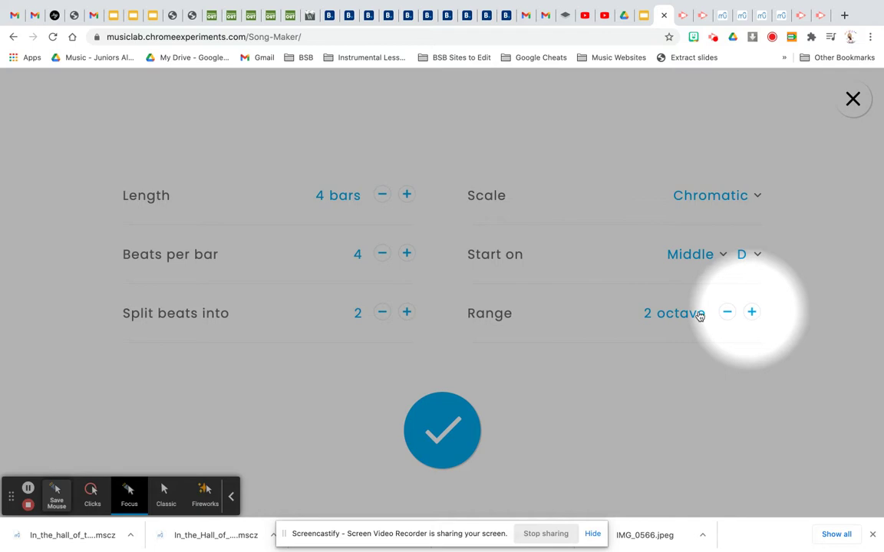
pyautogui.click(751, 312)
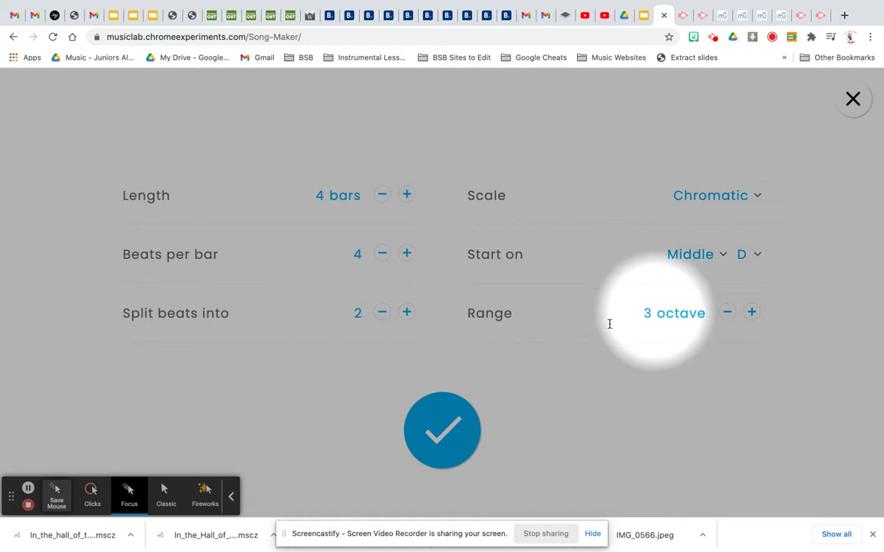
pyautogui.click(445, 427)
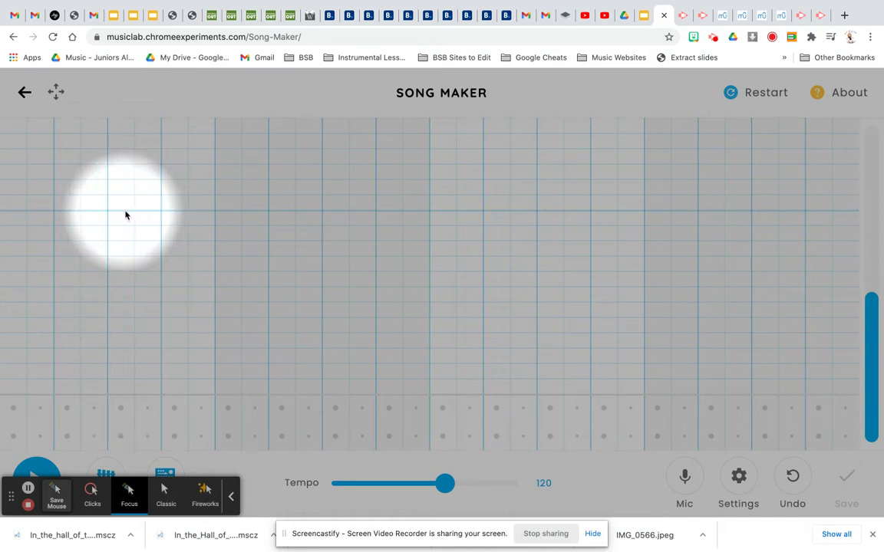
# Place the first four rising notes and drop the green note down one row
pyautogui.scroll(2, 131, 215)
pyautogui.scroll(5, 131, 216)
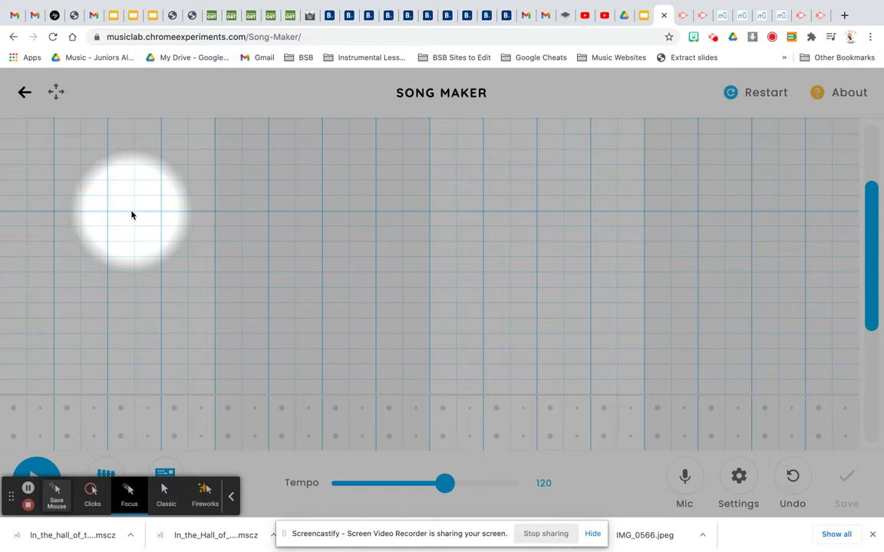
pyautogui.scroll(-5, 131, 216)
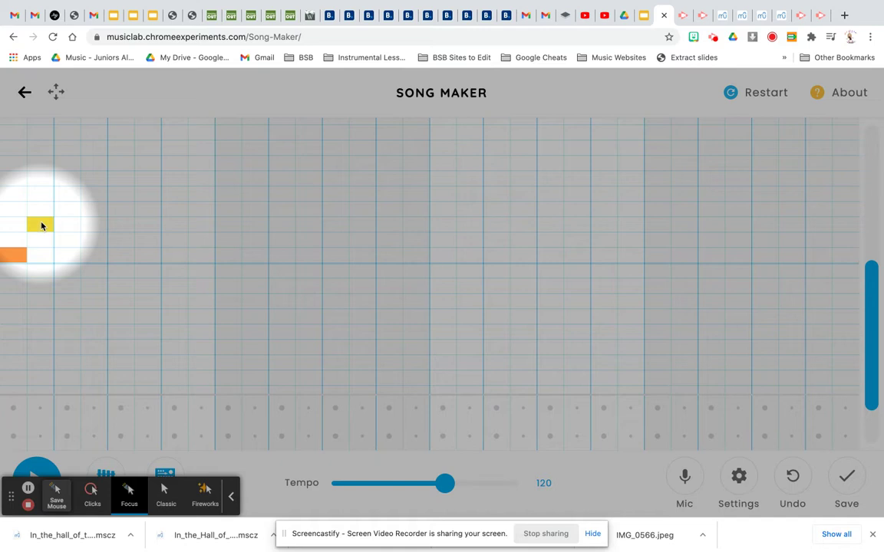
pyautogui.moveTo(65, 199); pyautogui.dragTo(64, 214)
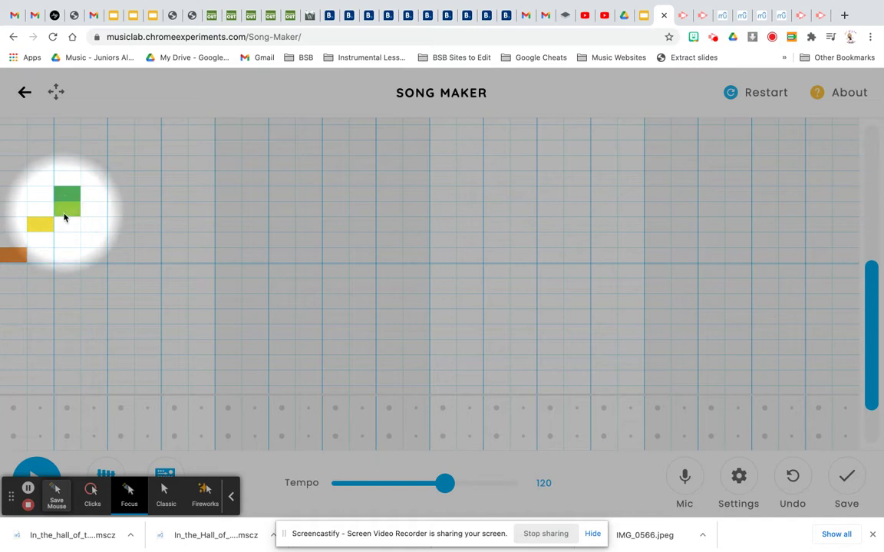
# Add teal, purple, green and purple notes continuing the melody's rising line
pyautogui.click(92, 177)
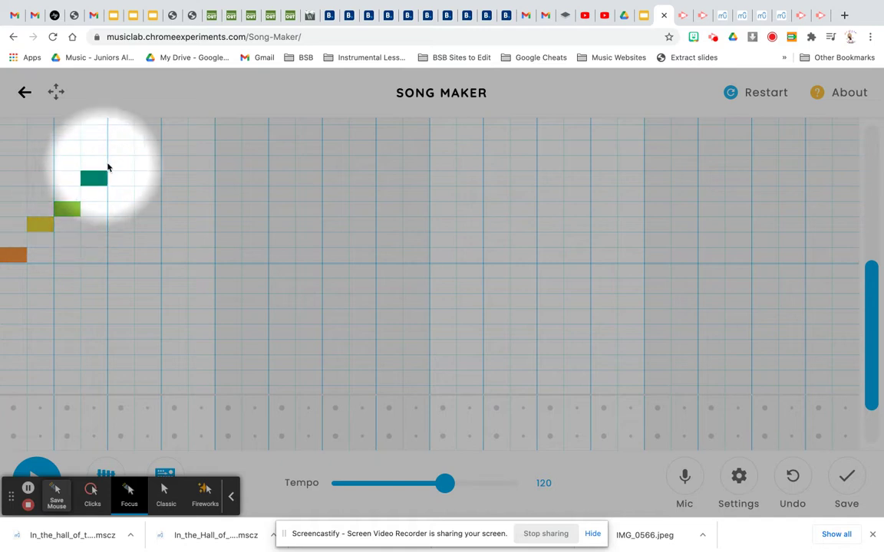
pyautogui.click(116, 164)
pyautogui.click(120, 146)
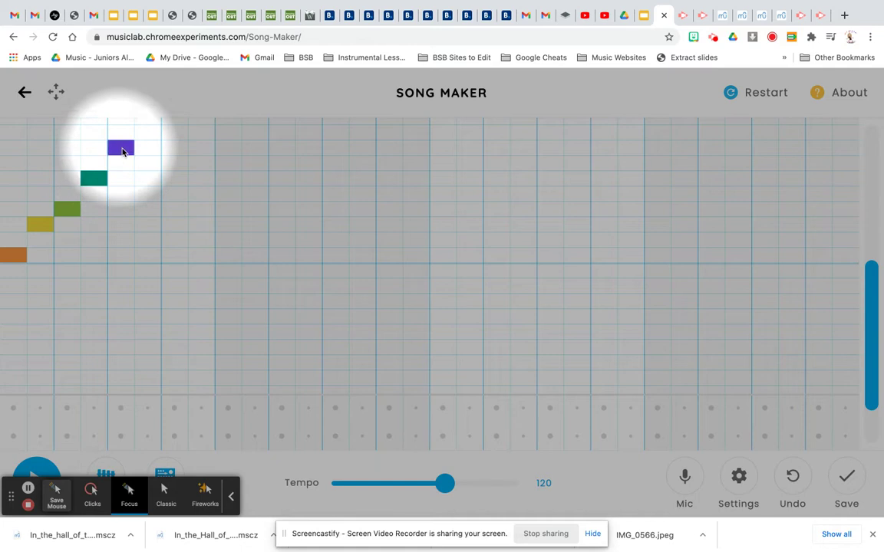
pyautogui.click(149, 208)
pyautogui.click(166, 150)
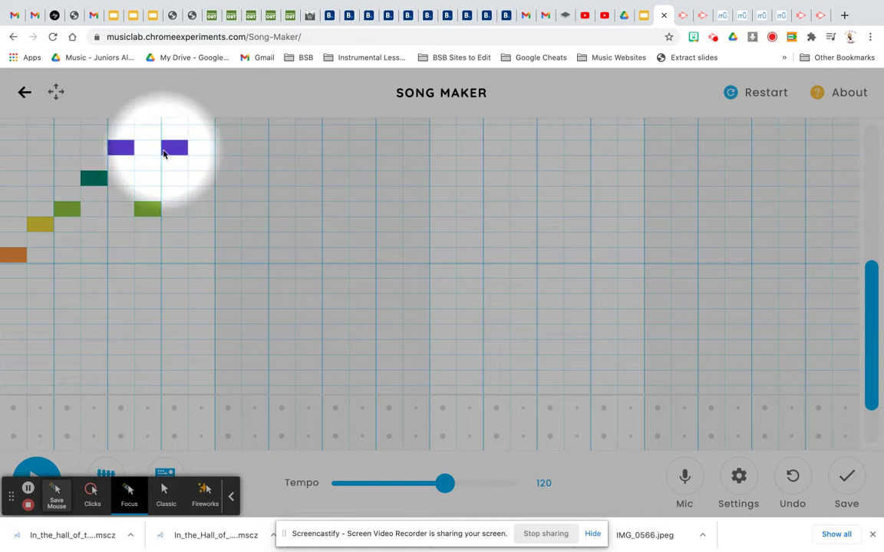
# Play back the melody so far, then add a low orange and a teal note
pyautogui.click(36, 474)
pyautogui.click(36, 473)
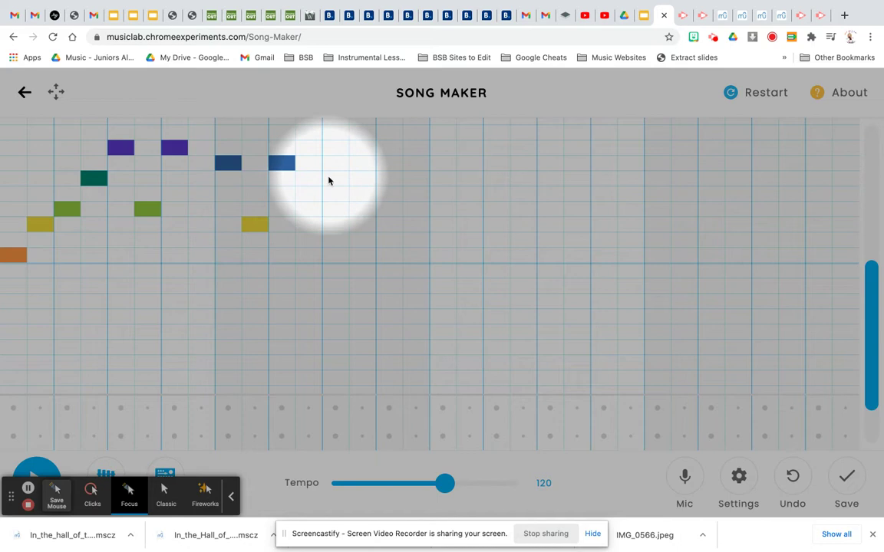
pyautogui.click(361, 242)
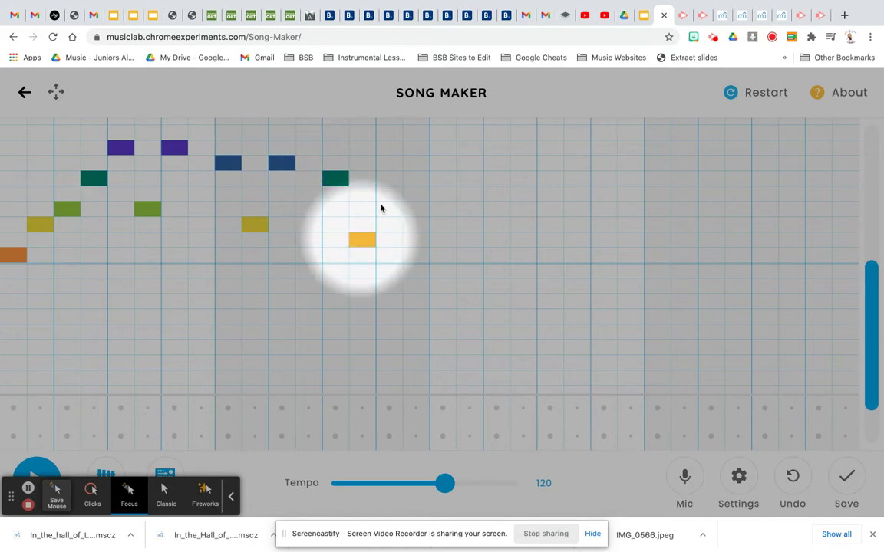
pyautogui.click(388, 179)
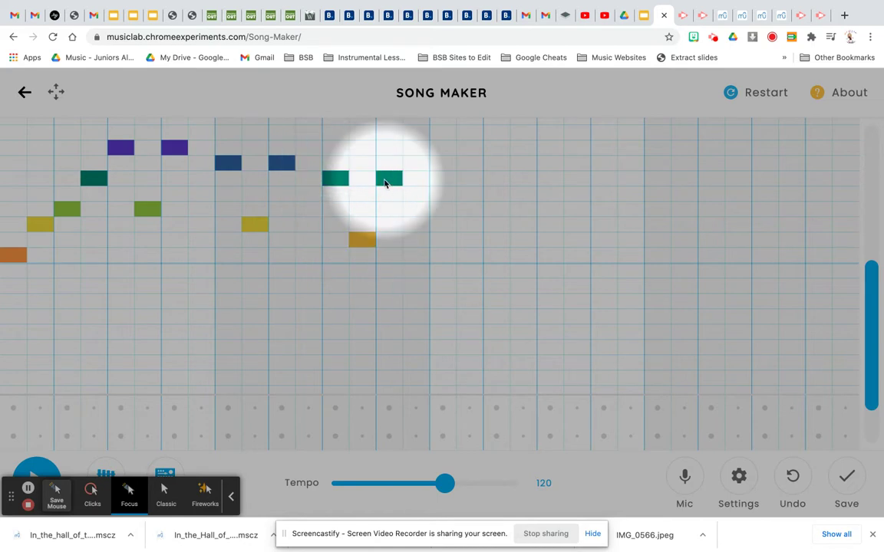
# Repeat the opening rise with orange, yellow, green, teal, purple and green notes
pyautogui.click(43, 468)
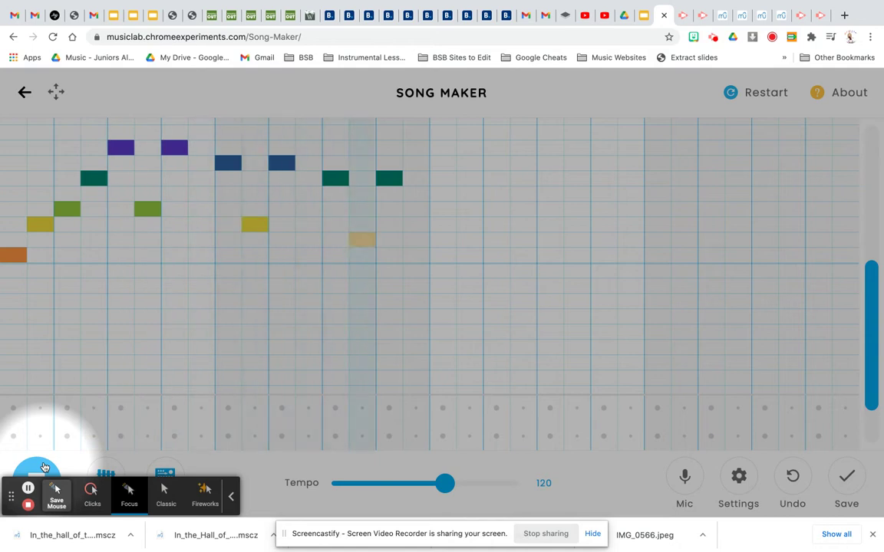
pyautogui.click(444, 255)
pyautogui.click(470, 226)
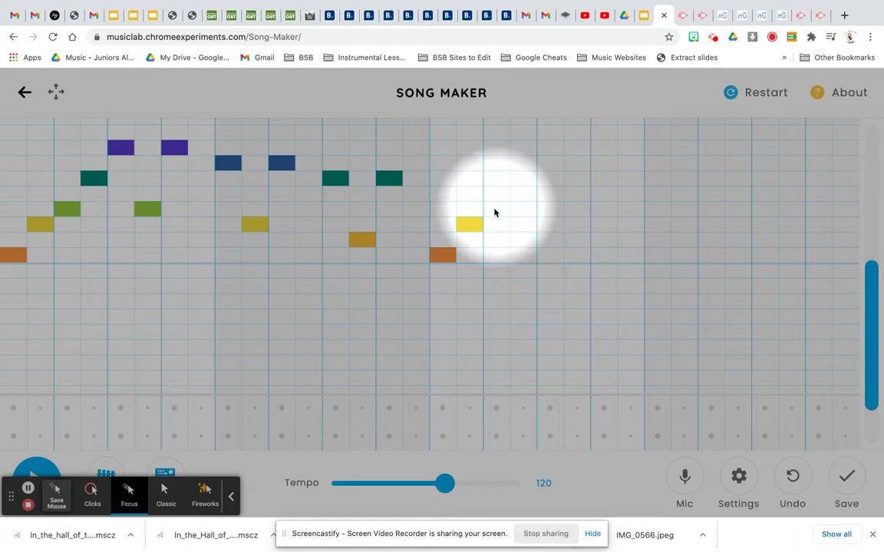
pyautogui.click(495, 211)
pyautogui.click(522, 178)
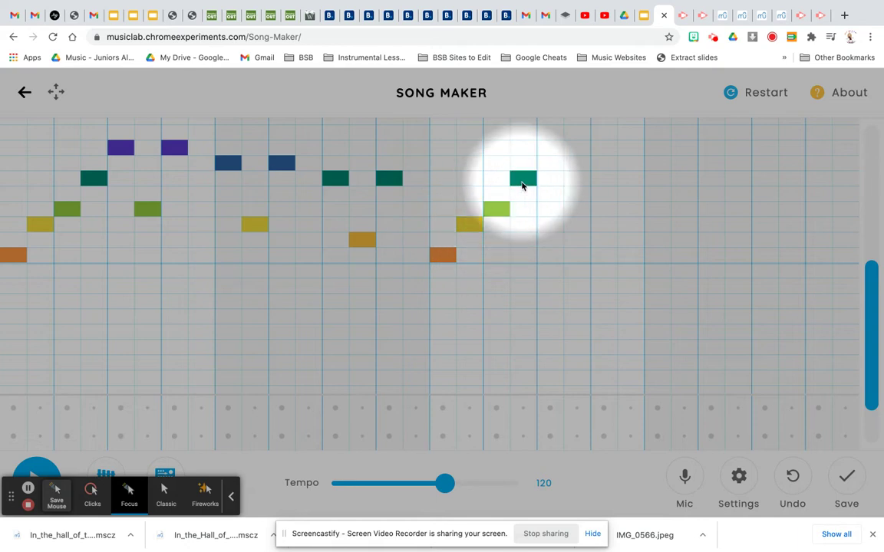
pyautogui.click(548, 153)
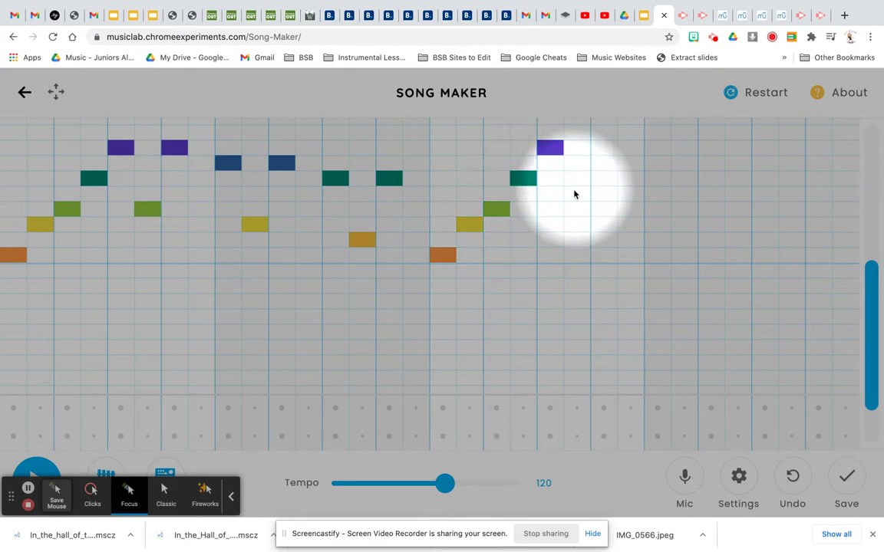
pyautogui.click(579, 213)
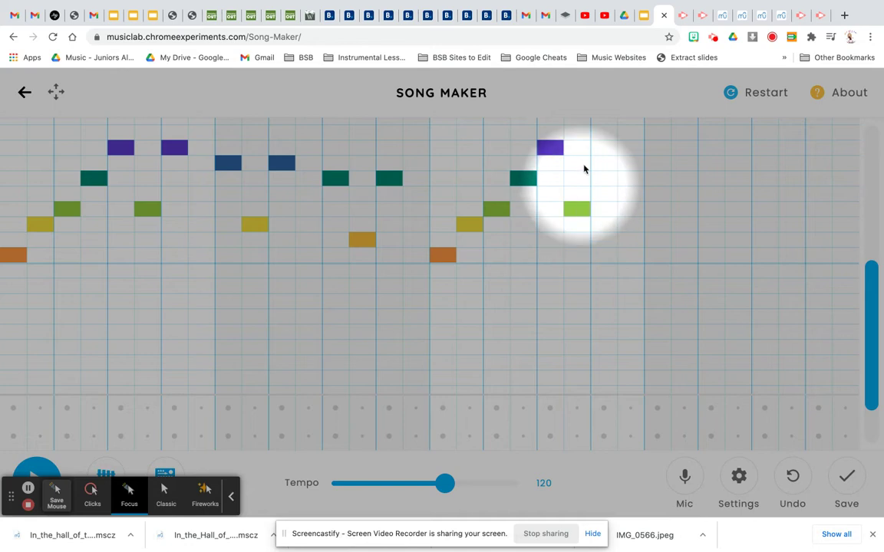
# Add red, purple and a lowered green note, ending the melody on red
pyautogui.scroll(4, 599, 151)
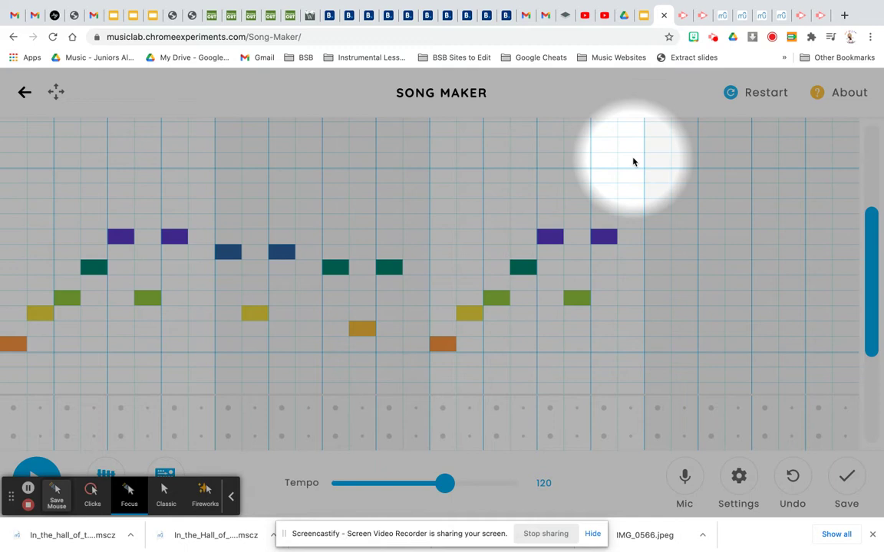
pyautogui.click(659, 191)
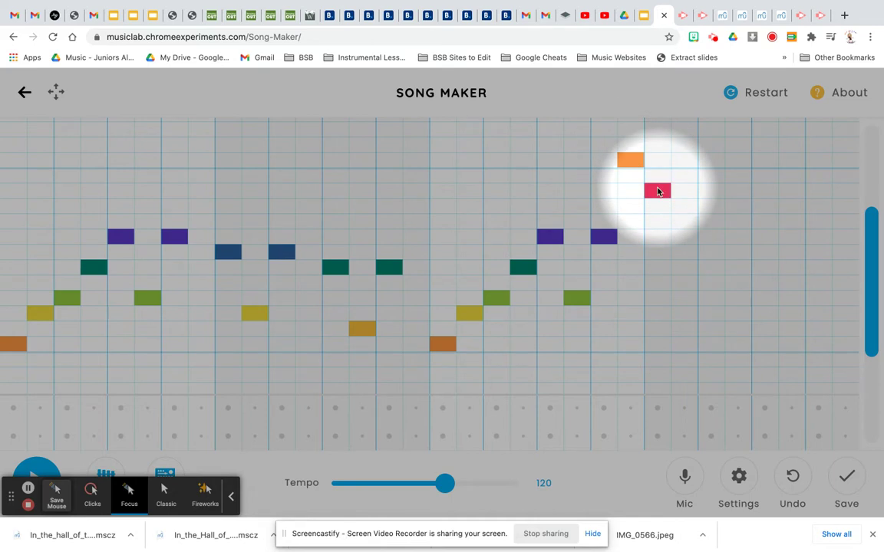
pyautogui.click(685, 238)
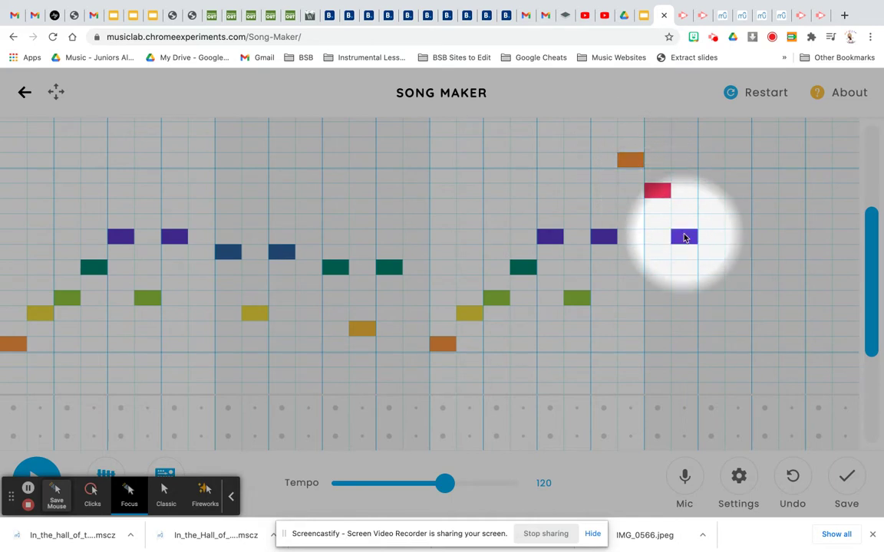
pyautogui.click(711, 284)
pyautogui.moveTo(711, 291); pyautogui.dragTo(712, 297)
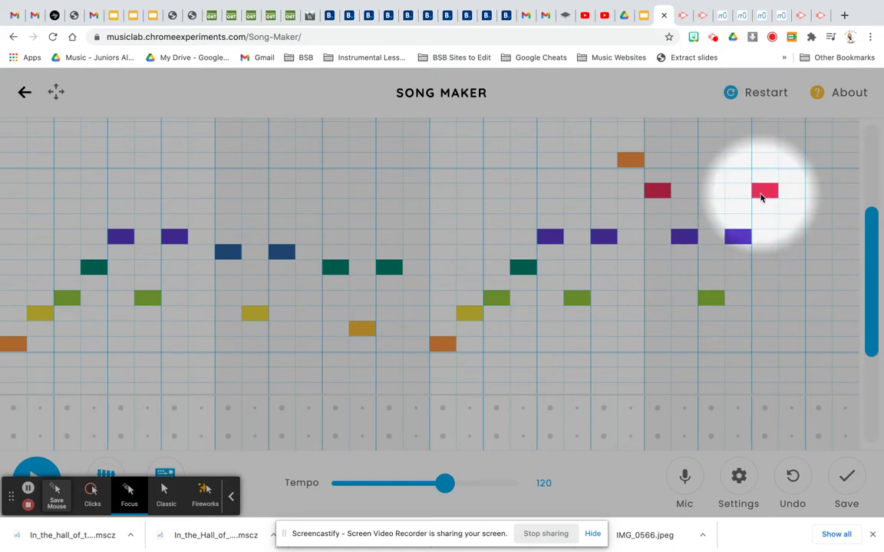
pyautogui.click(815, 192)
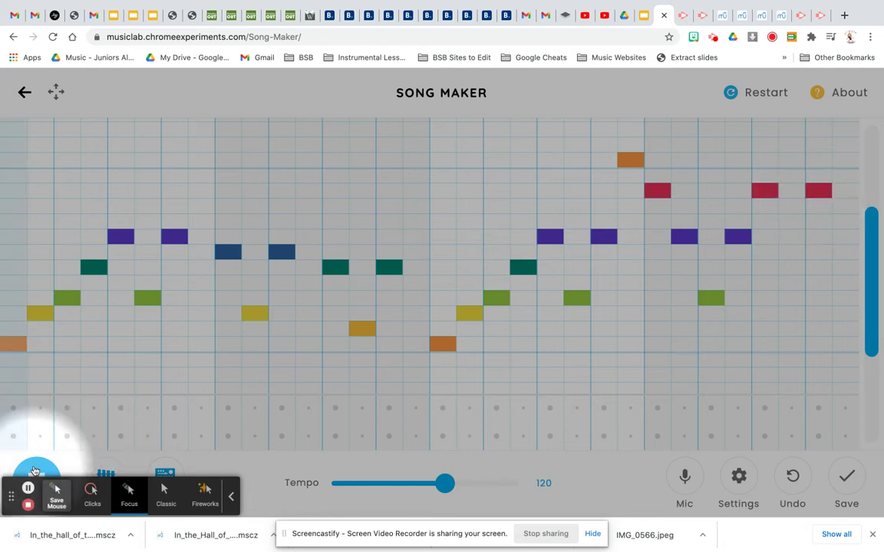
# Play the whole song to hear the finished melody
pyautogui.click(35, 471)
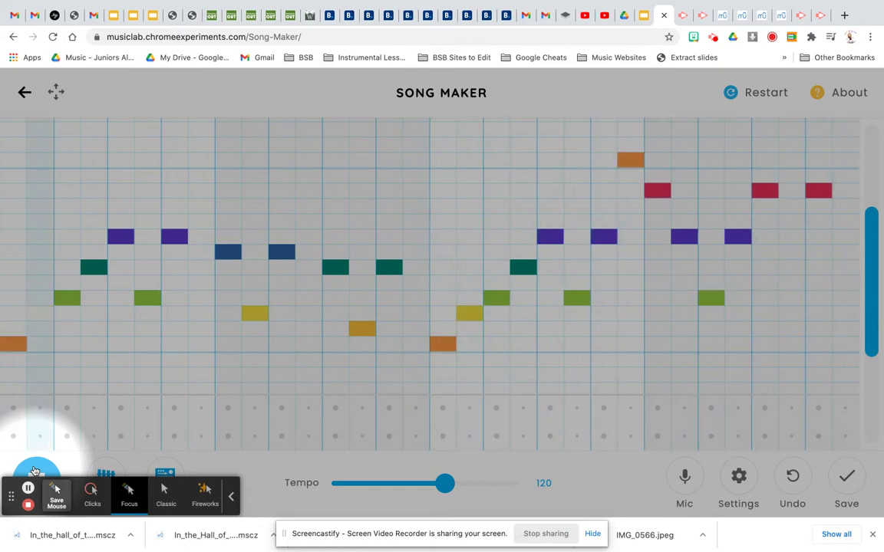
pyautogui.scroll(-3, 72, 395)
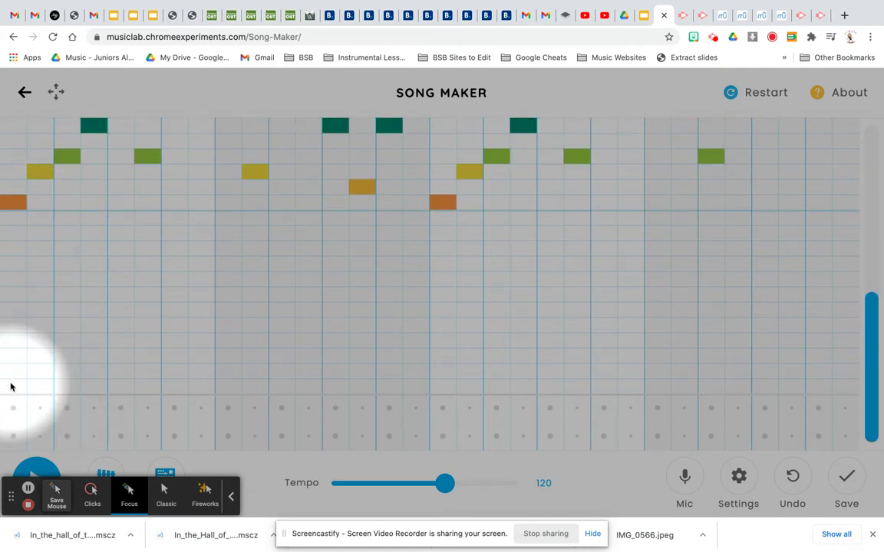
# Place alternating purple and orange bass notes in the bottom octave
pyautogui.click(66, 281)
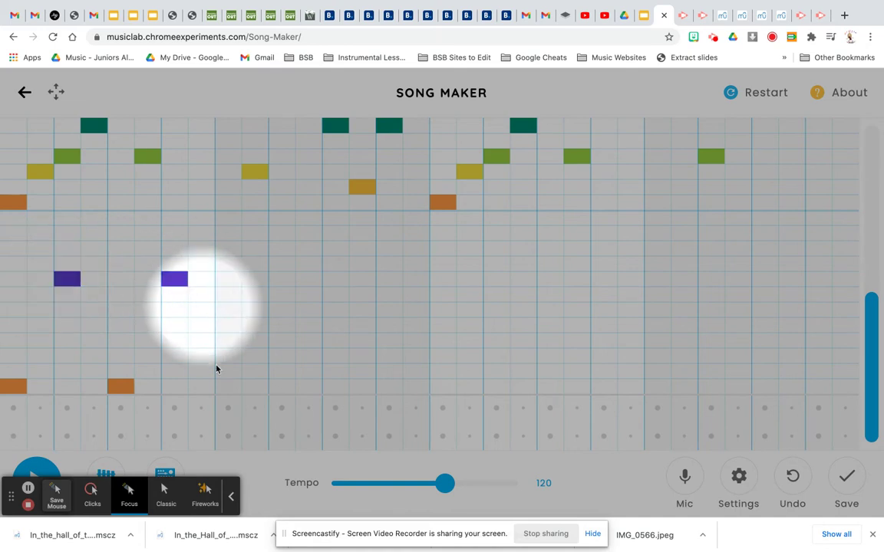
pyautogui.click(227, 387)
pyautogui.click(282, 279)
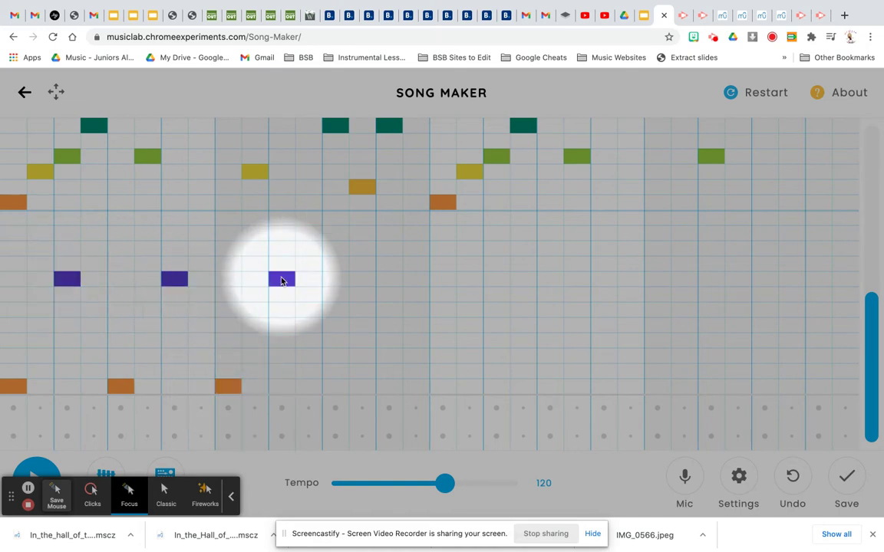
pyautogui.click(338, 387)
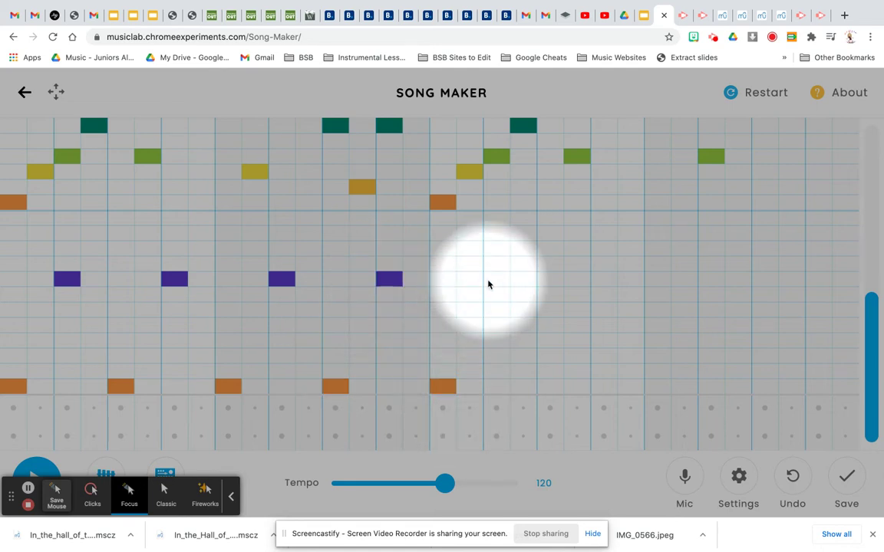
pyautogui.scroll(5, 599, 281)
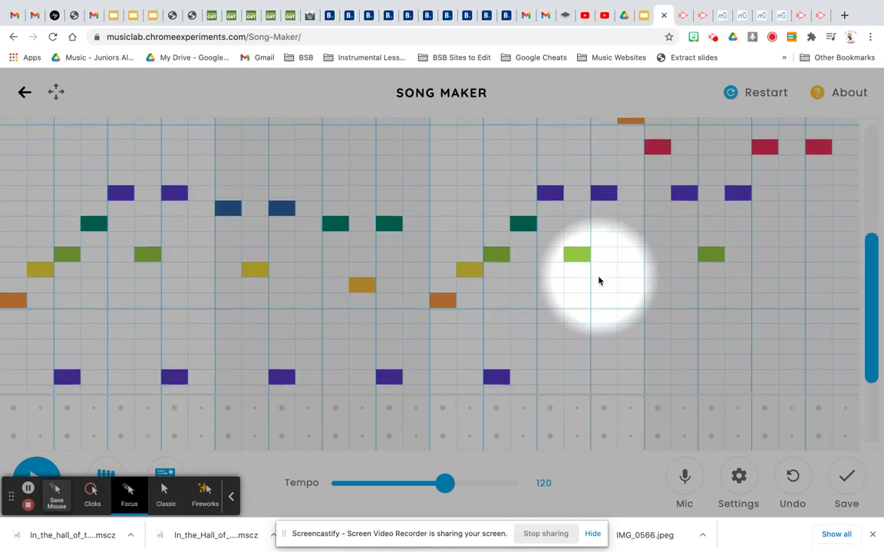
pyautogui.scroll(-5, 600, 281)
pyautogui.click(548, 389)
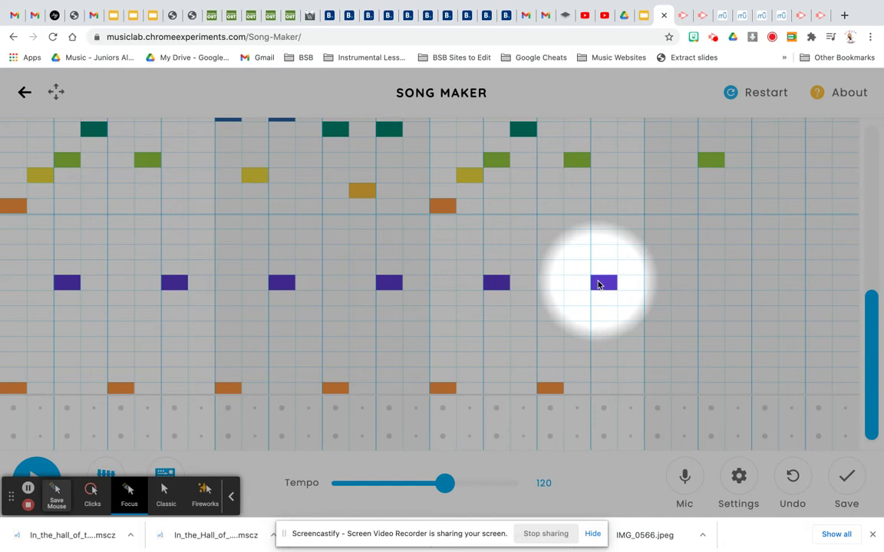
pyautogui.scroll(5, 669, 249)
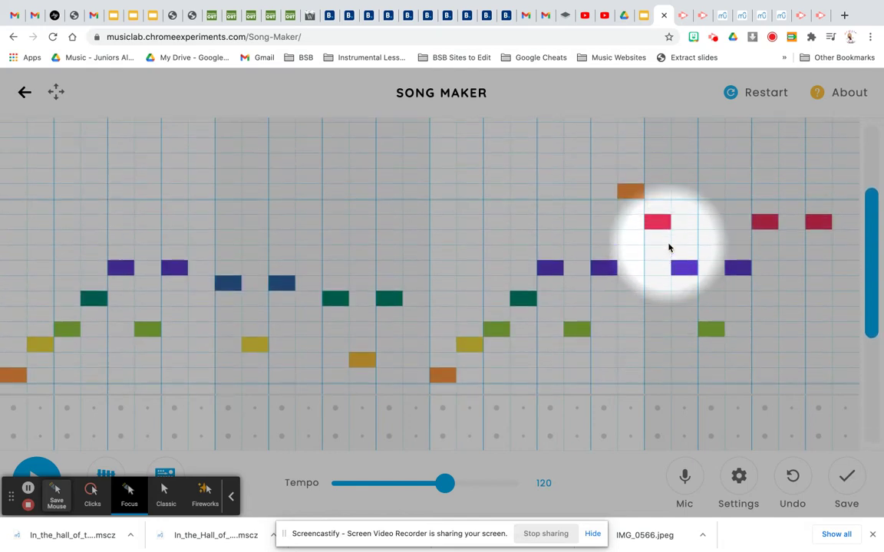
pyautogui.scroll(-5, 669, 248)
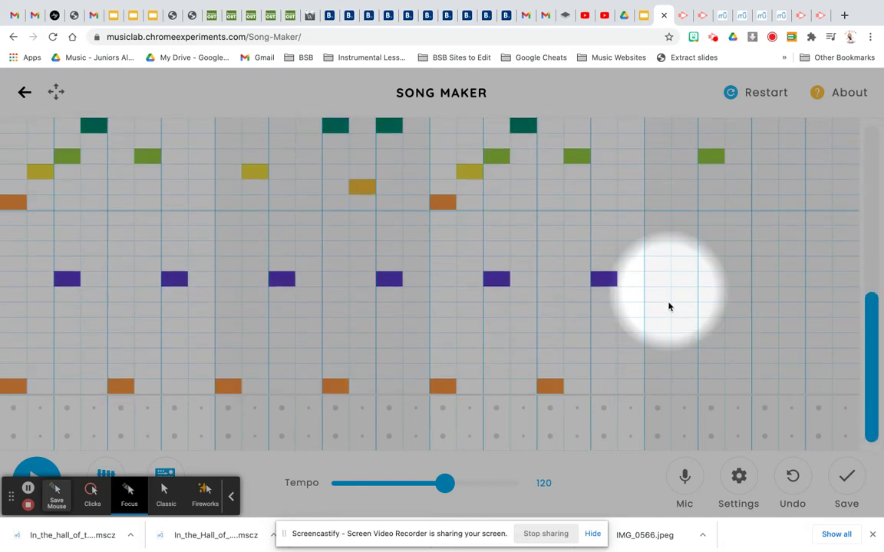
# Finish the bass with a green note and two red notes, correcting a misplaced red
pyautogui.click(657, 341)
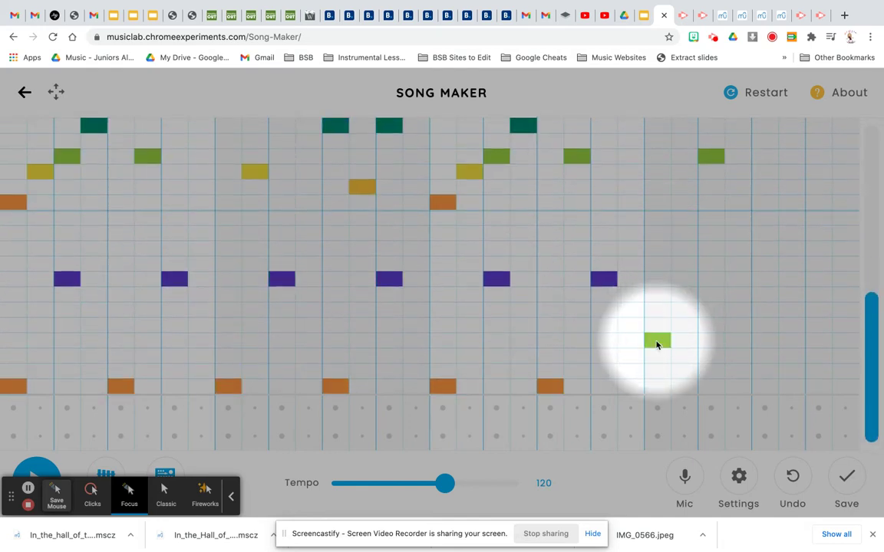
pyautogui.click(683, 235)
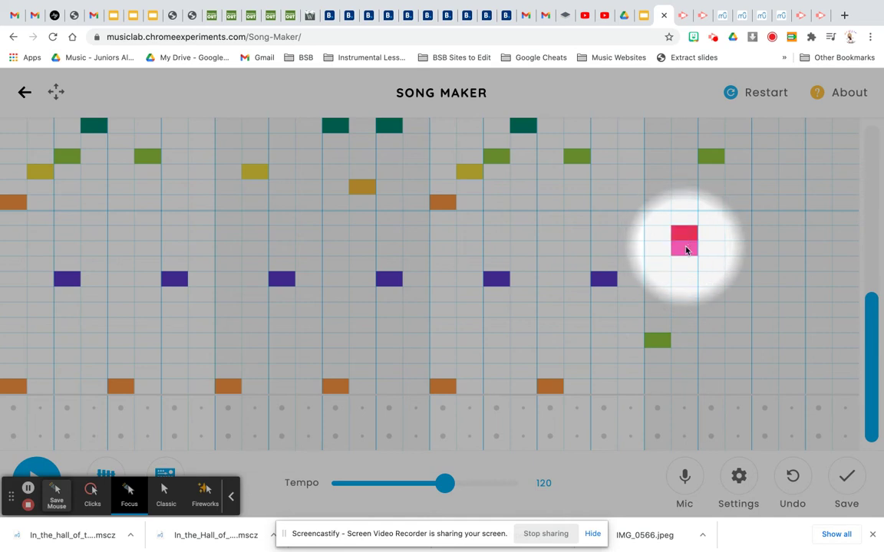
pyautogui.click(684, 233)
pyautogui.click(684, 246)
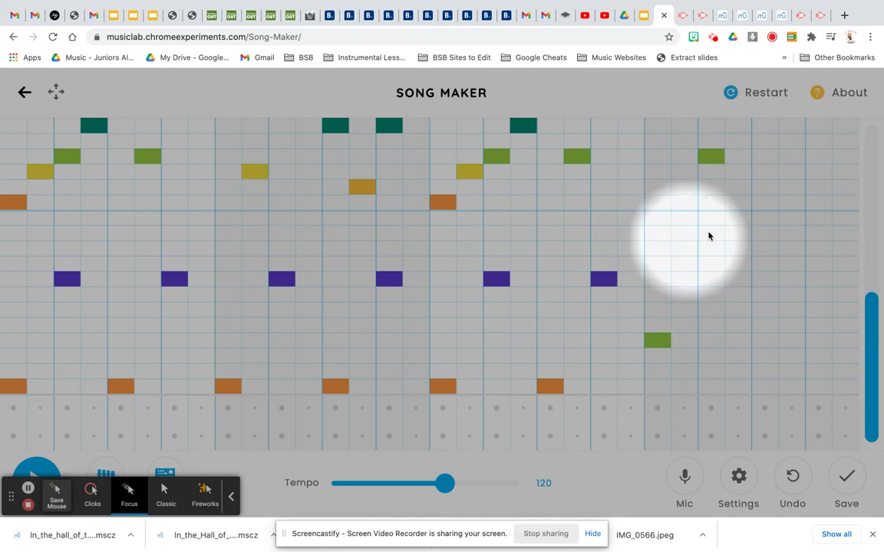
pyautogui.click(710, 234)
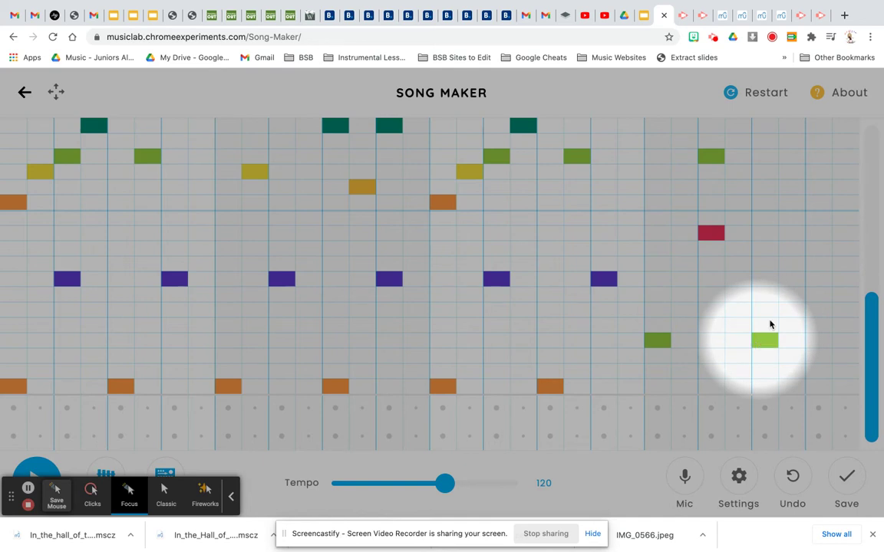
pyautogui.click(816, 237)
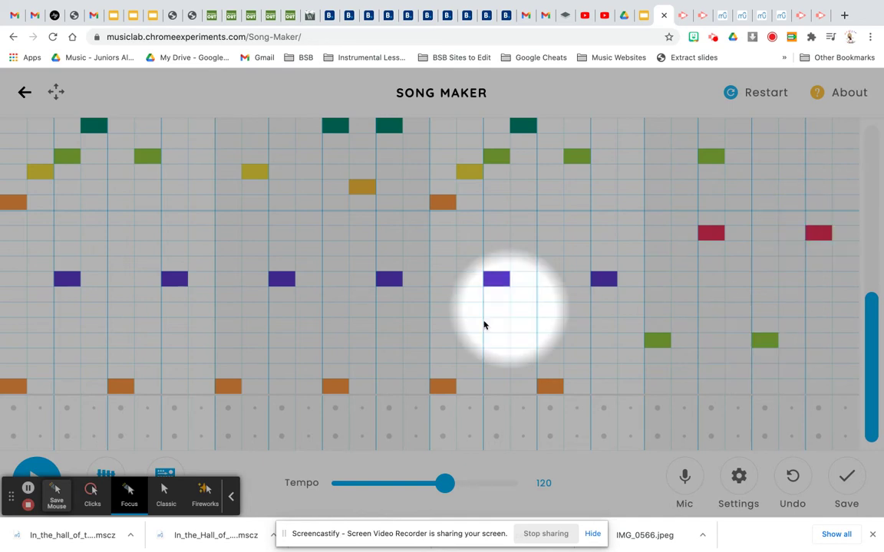
pyautogui.click(44, 467)
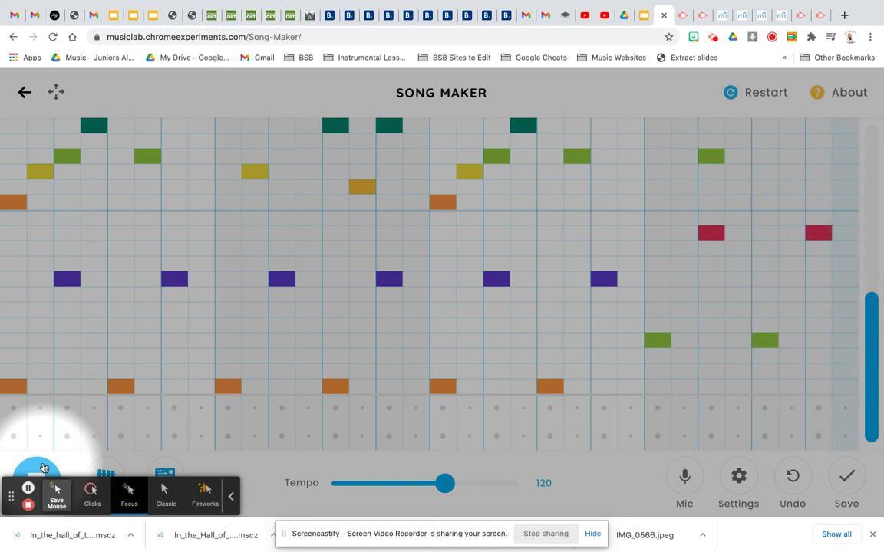
pyautogui.click(45, 467)
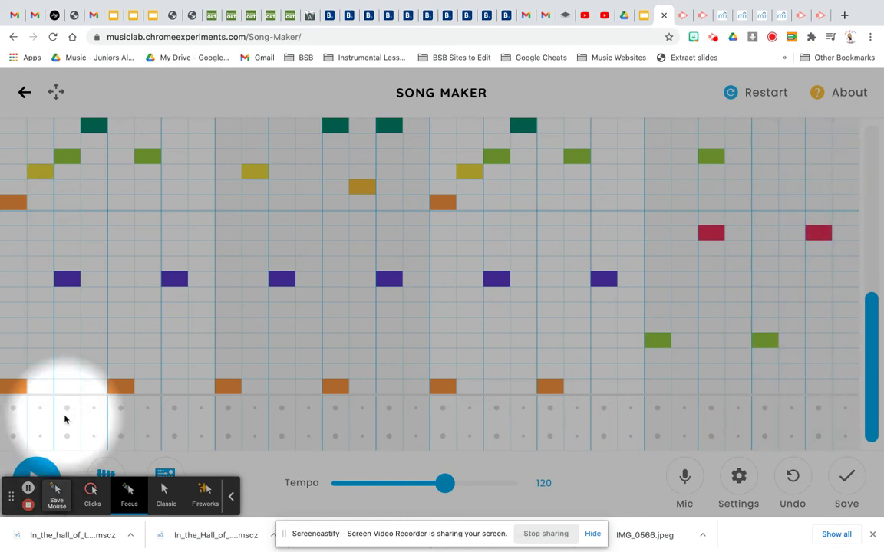
# Place triangle and circle drum hits across the opening bar's percussion rows
pyautogui.click(14, 436)
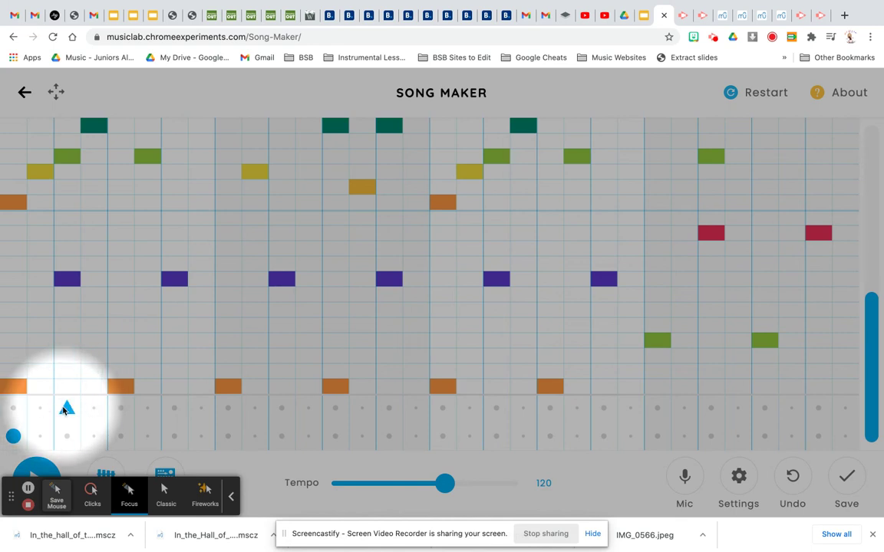
pyautogui.click(121, 436)
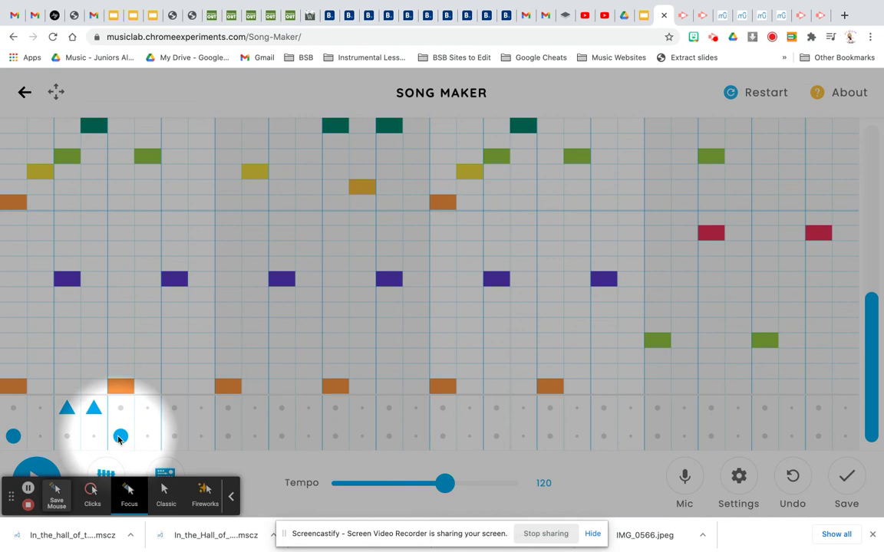
pyautogui.click(201, 409)
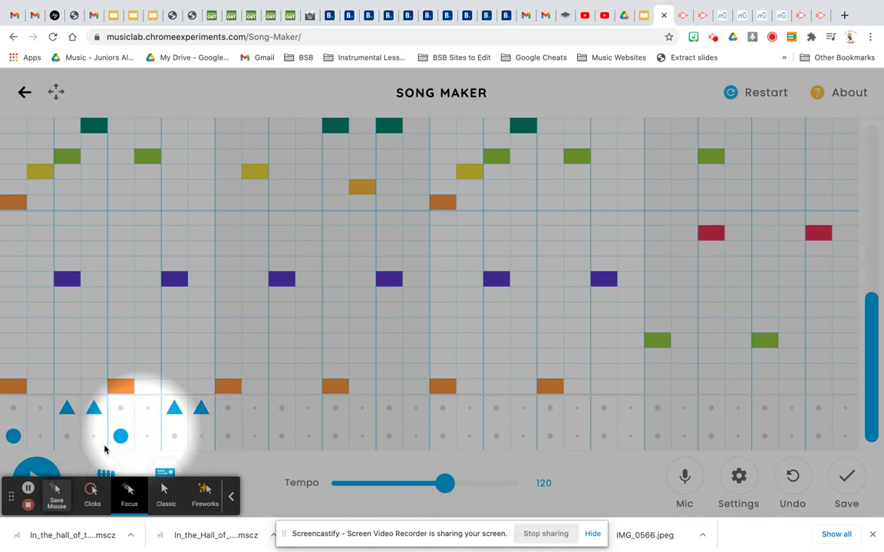
pyautogui.click(43, 470)
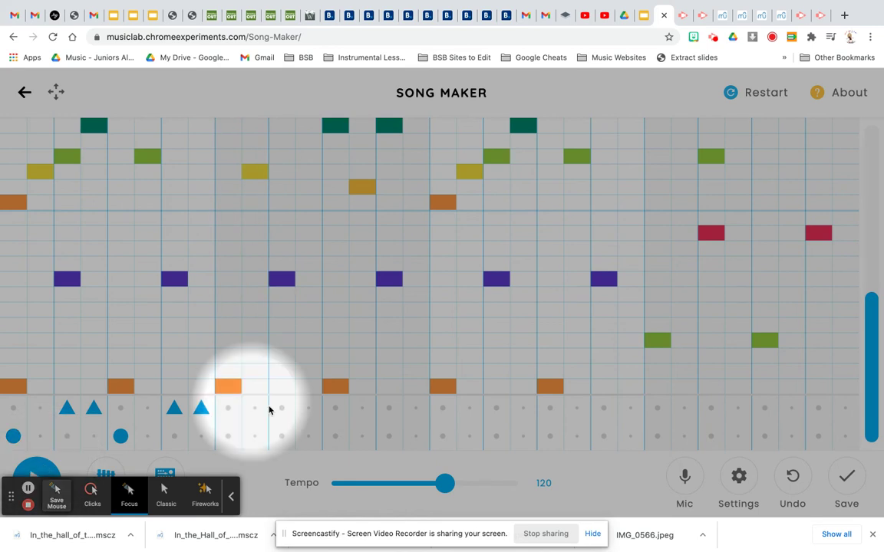
# Save the song and copy its shareable link
pyautogui.click(846, 476)
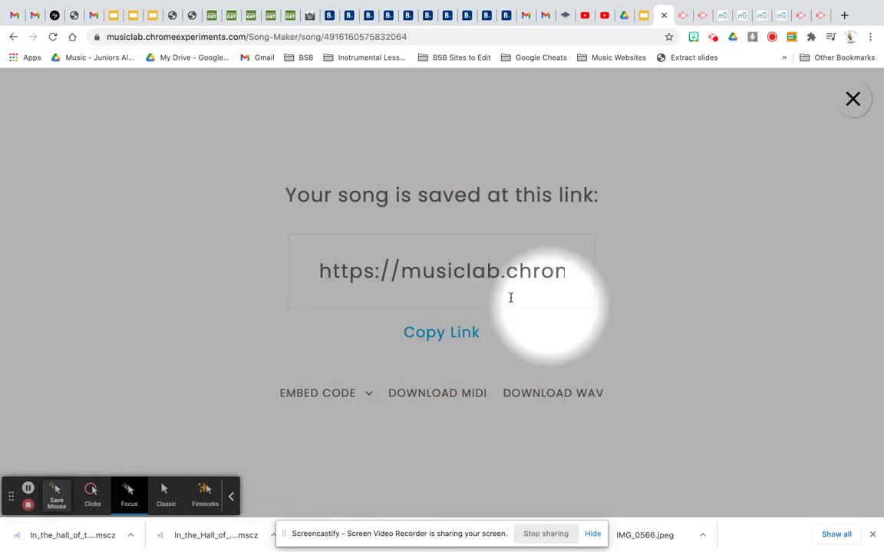
pyautogui.click(441, 335)
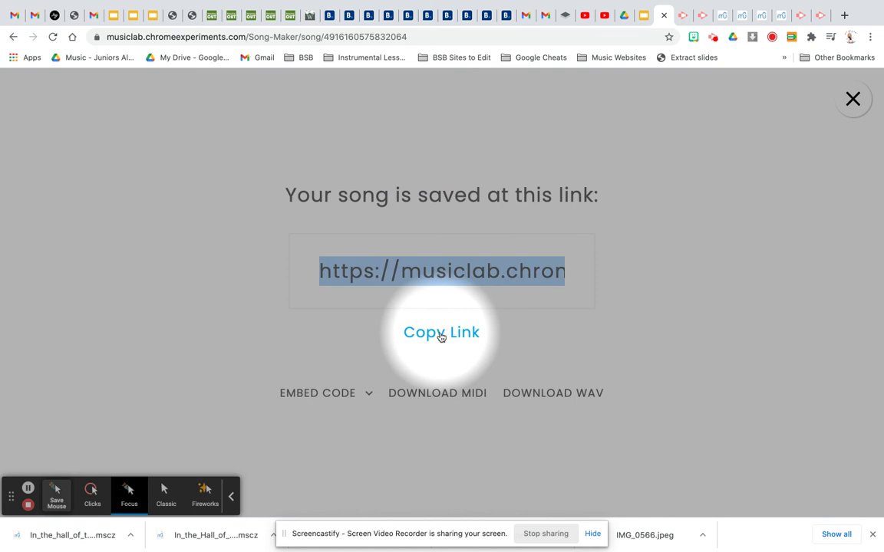